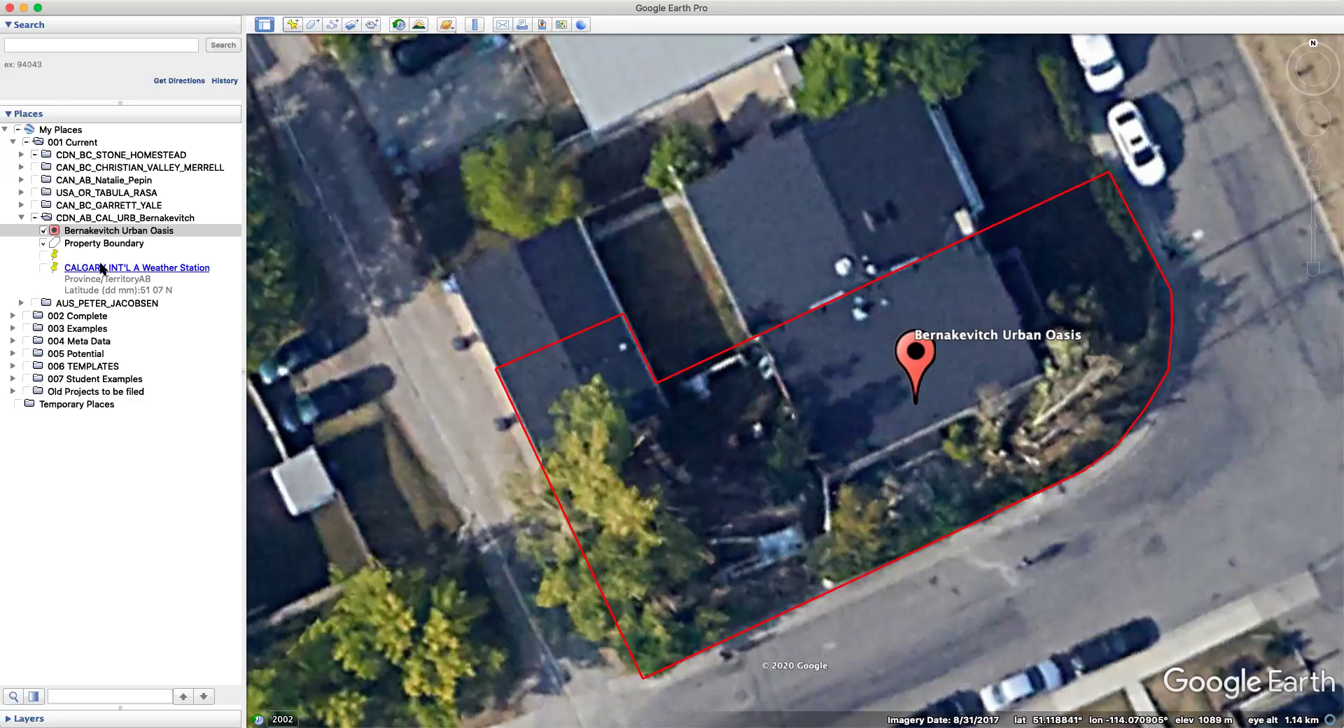
Hide the Bernakevitch Urban Oasis placemark, zoom in and centre the view on the red boundary.
left_click(43, 231)
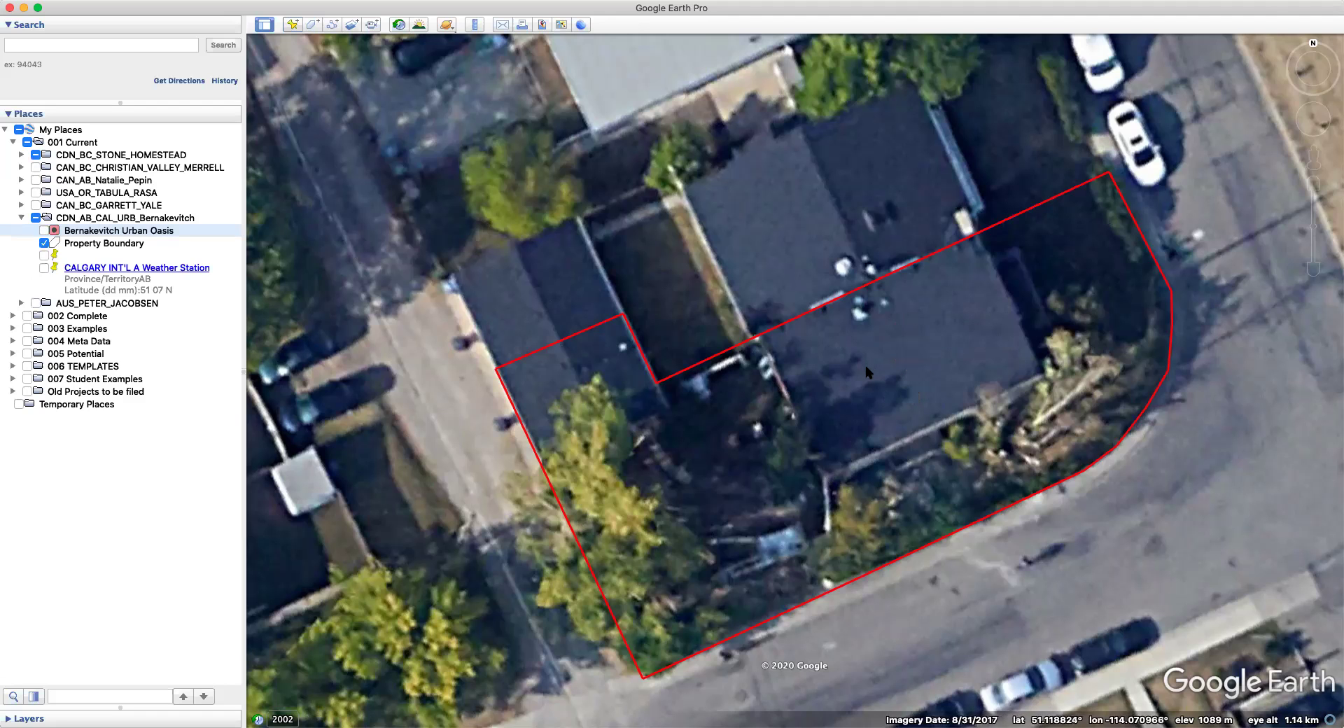
scroll(801, 422, "up", 3)
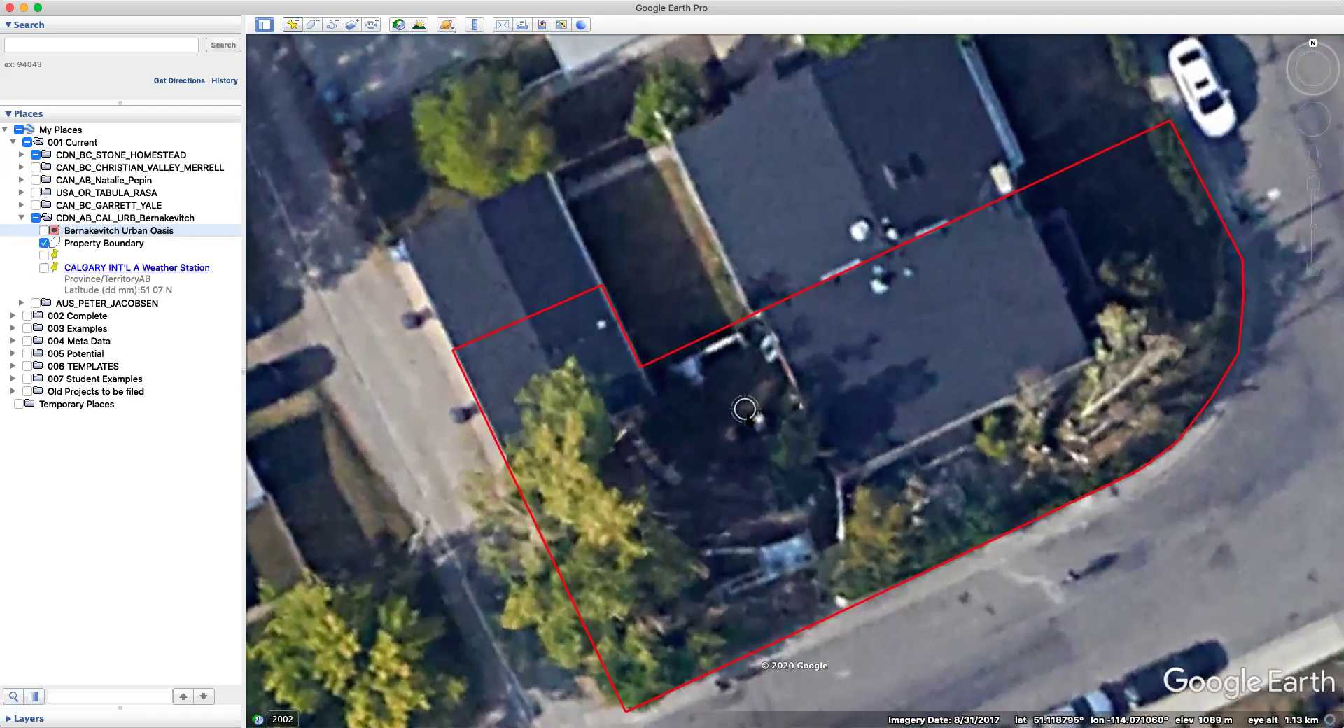
left_click_drag(750, 390, 746, 386)
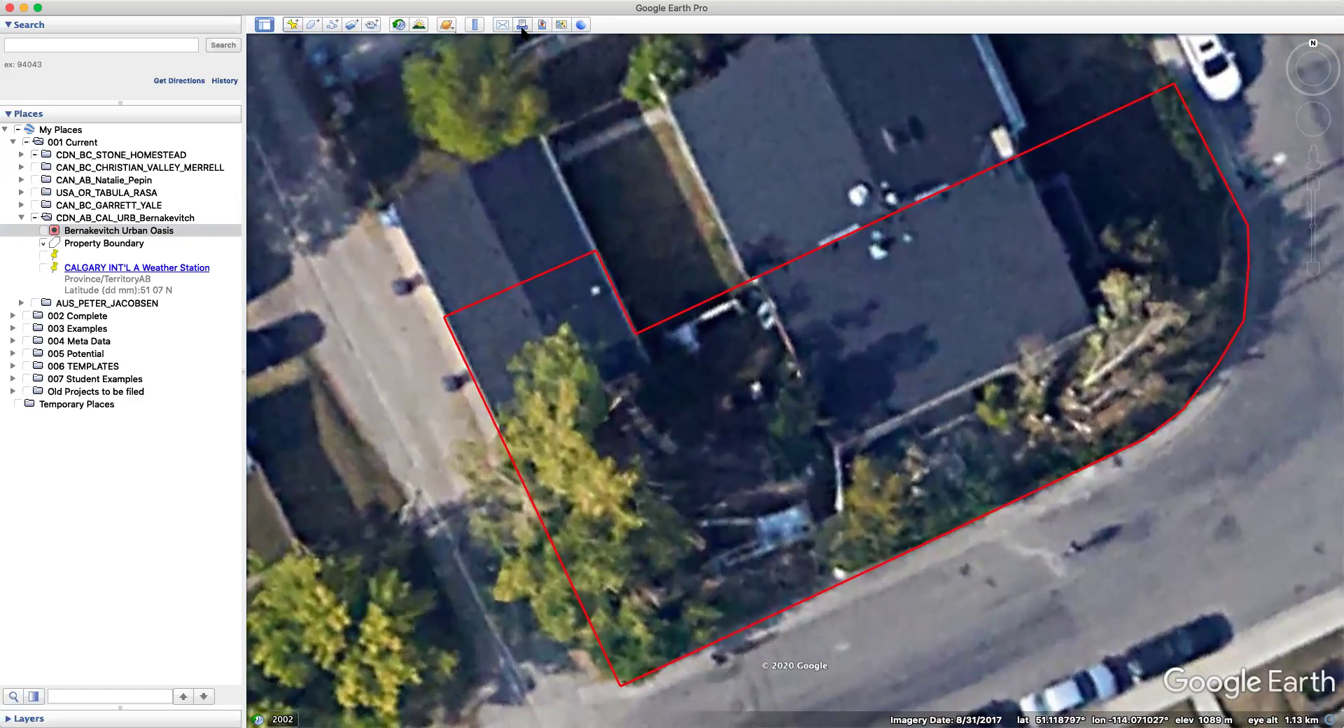
Bring up the print map layout with Cmd+P, then reopen it from the Print toolbar button.
left_click(77, 0)
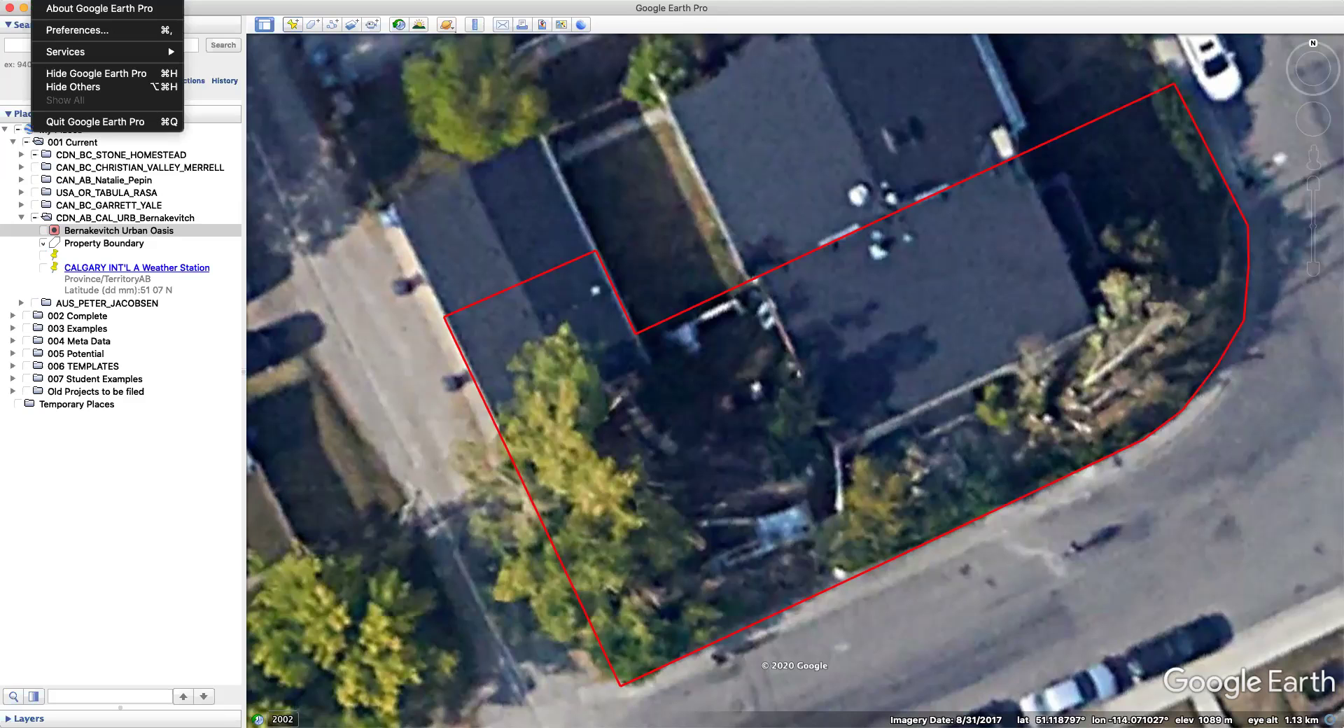
mouse_move(144, 0)
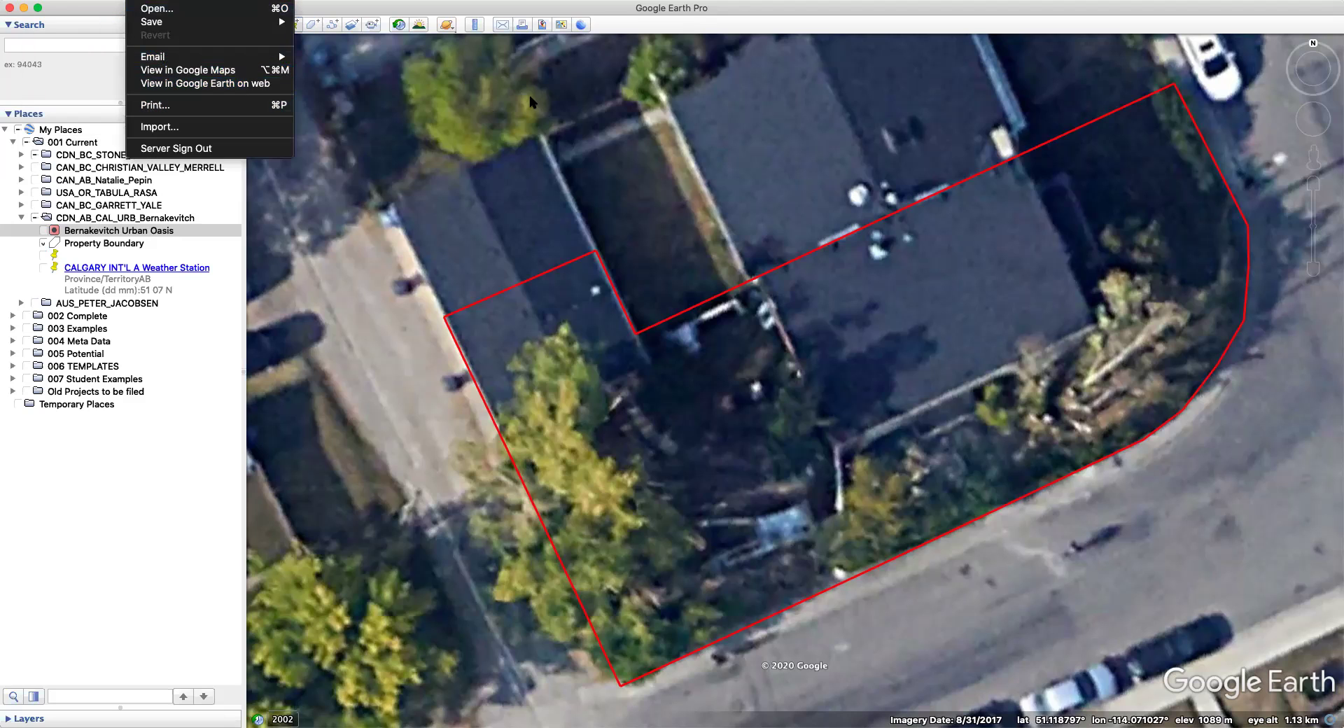
left_click(611, 137)
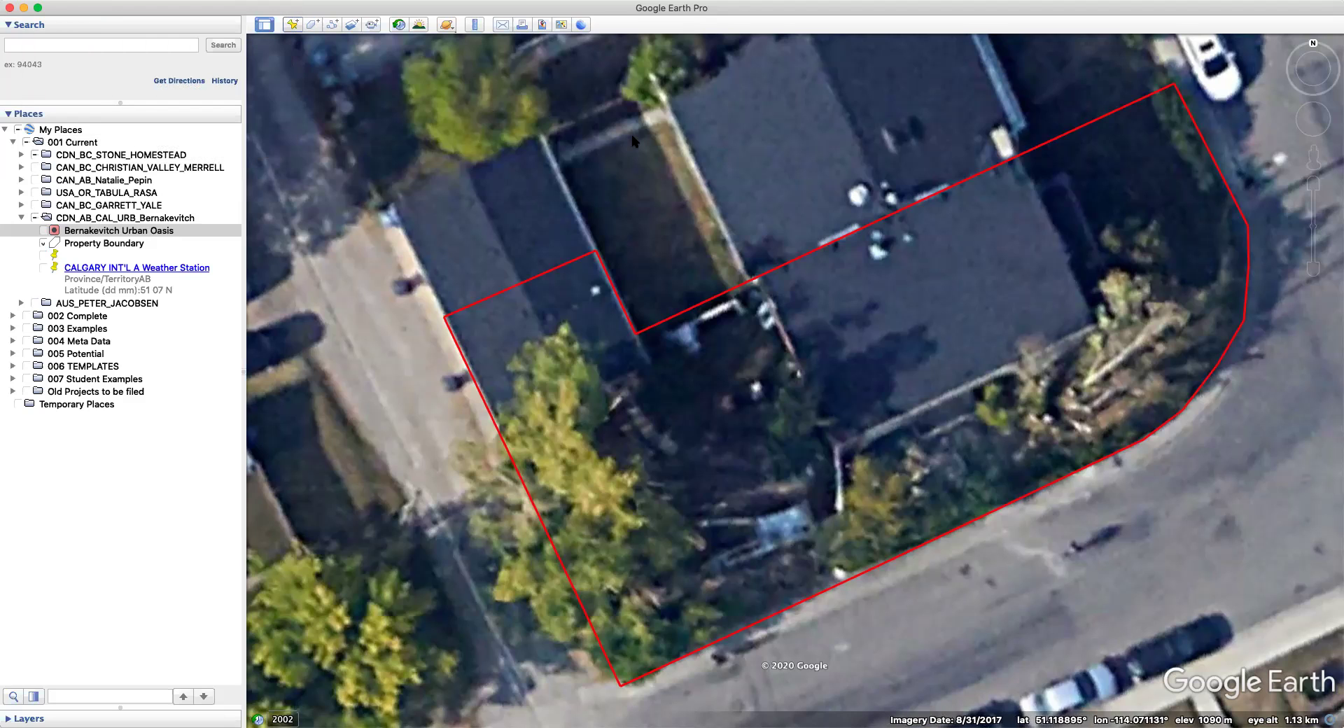
key("super+p")
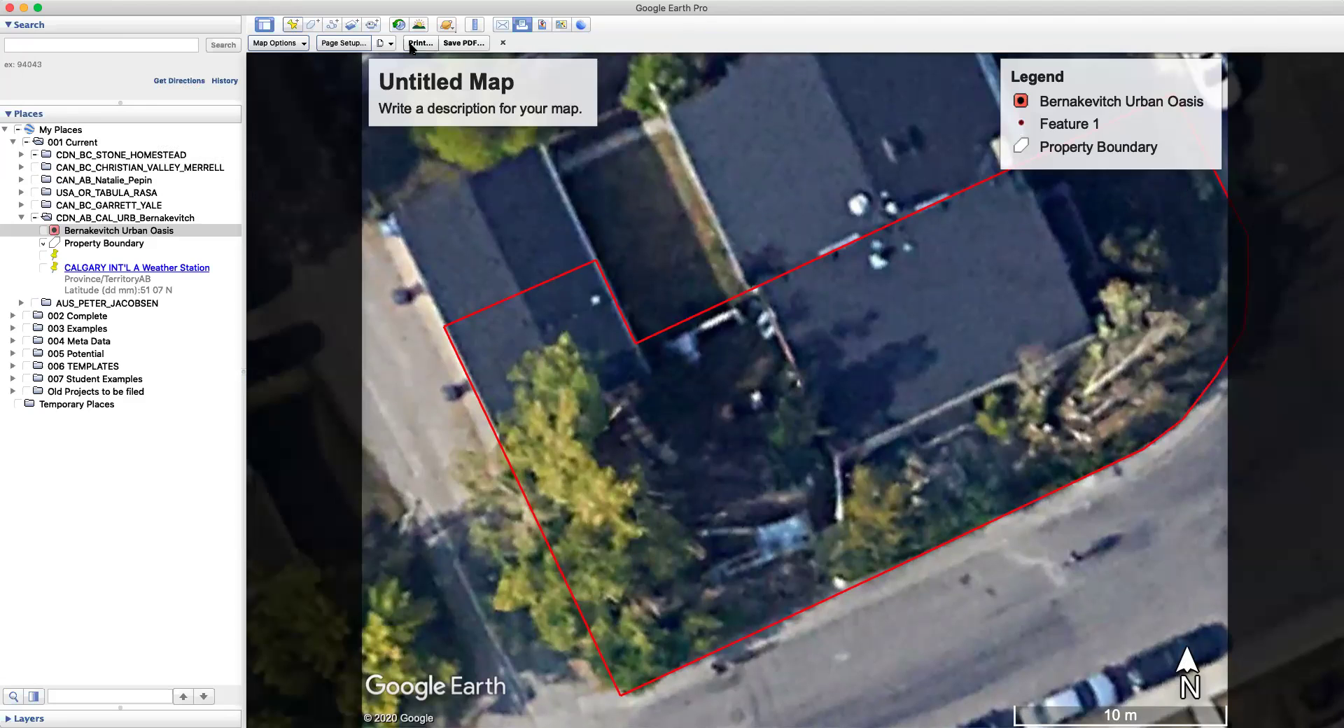
left_click(503, 44)
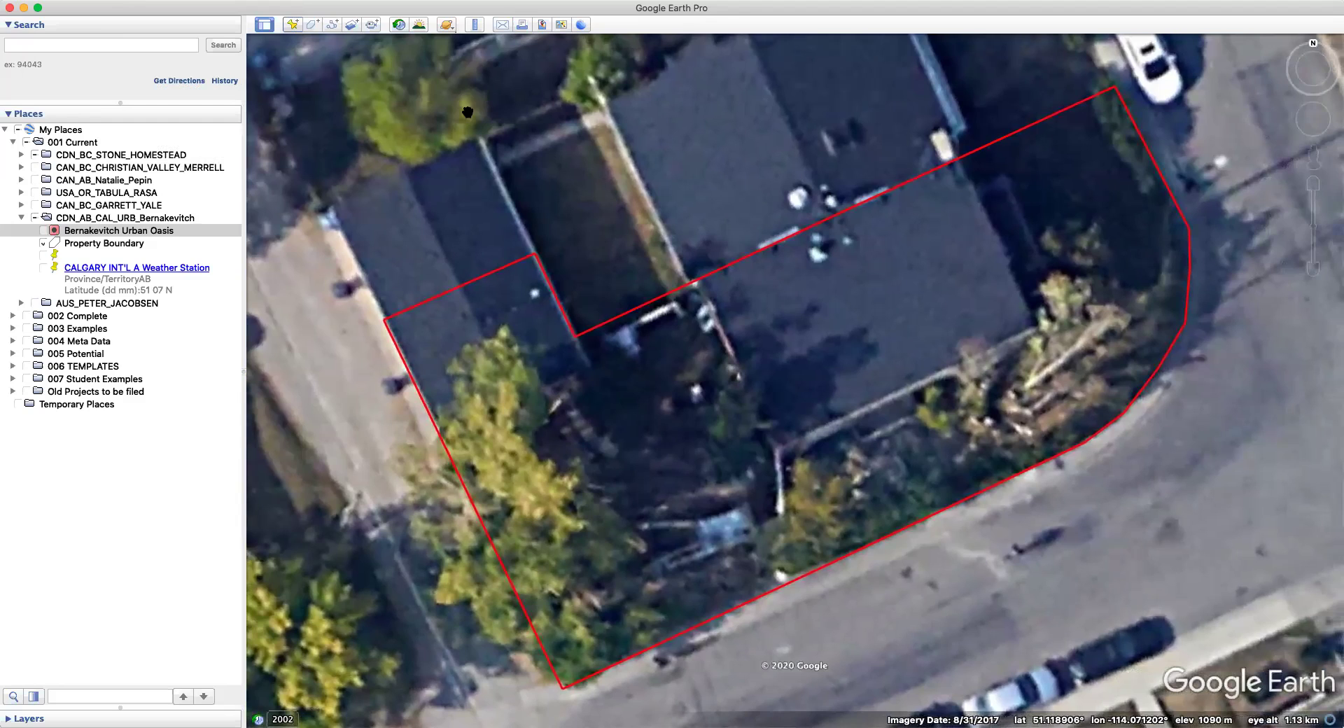
left_click(521, 24)
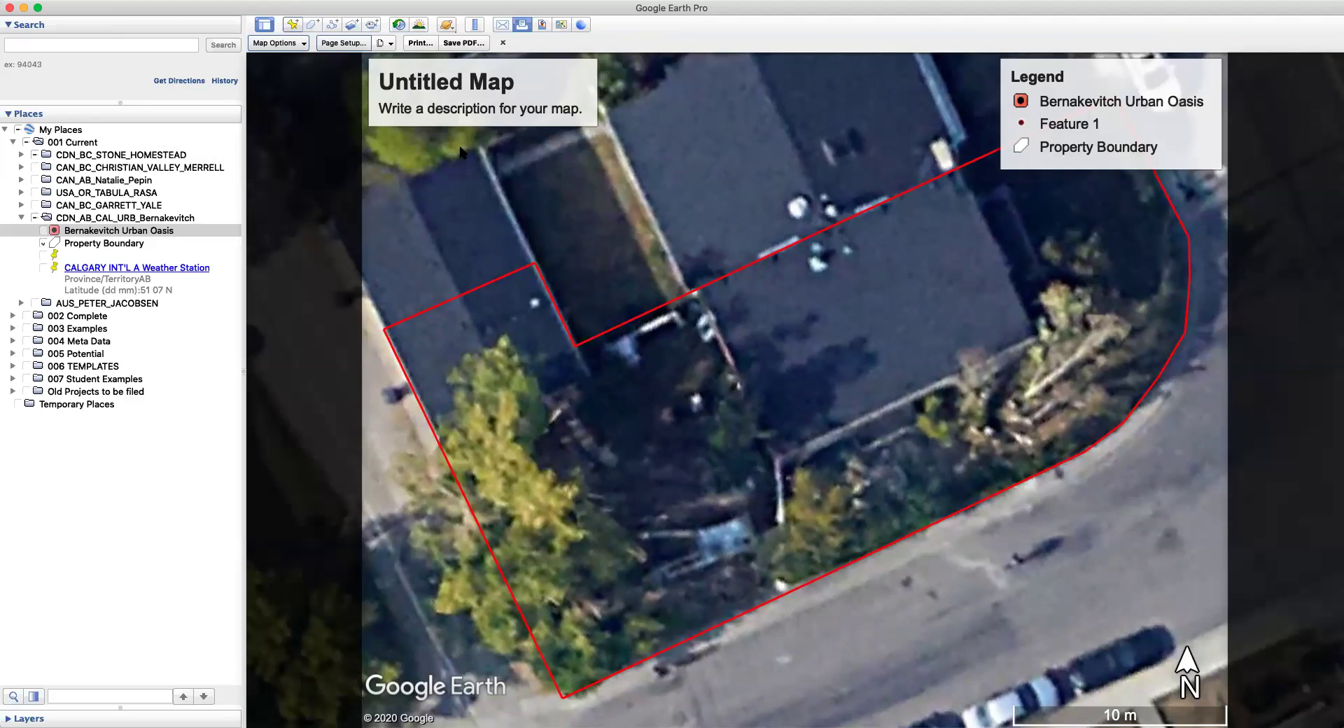
In Map Options, remove the title, description and legend while keeping the scale bar and compass.
left_click(278, 43)
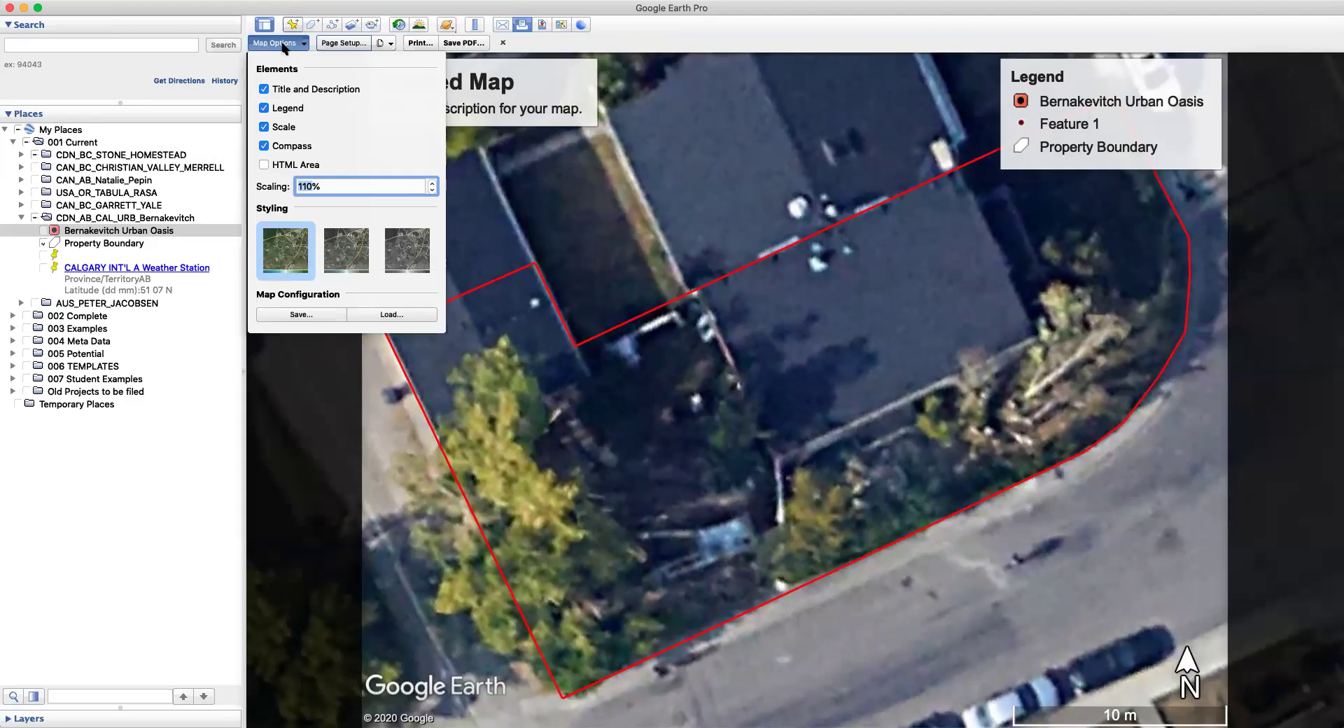
left_click(264, 88)
left_click(264, 89)
left_click(264, 89)
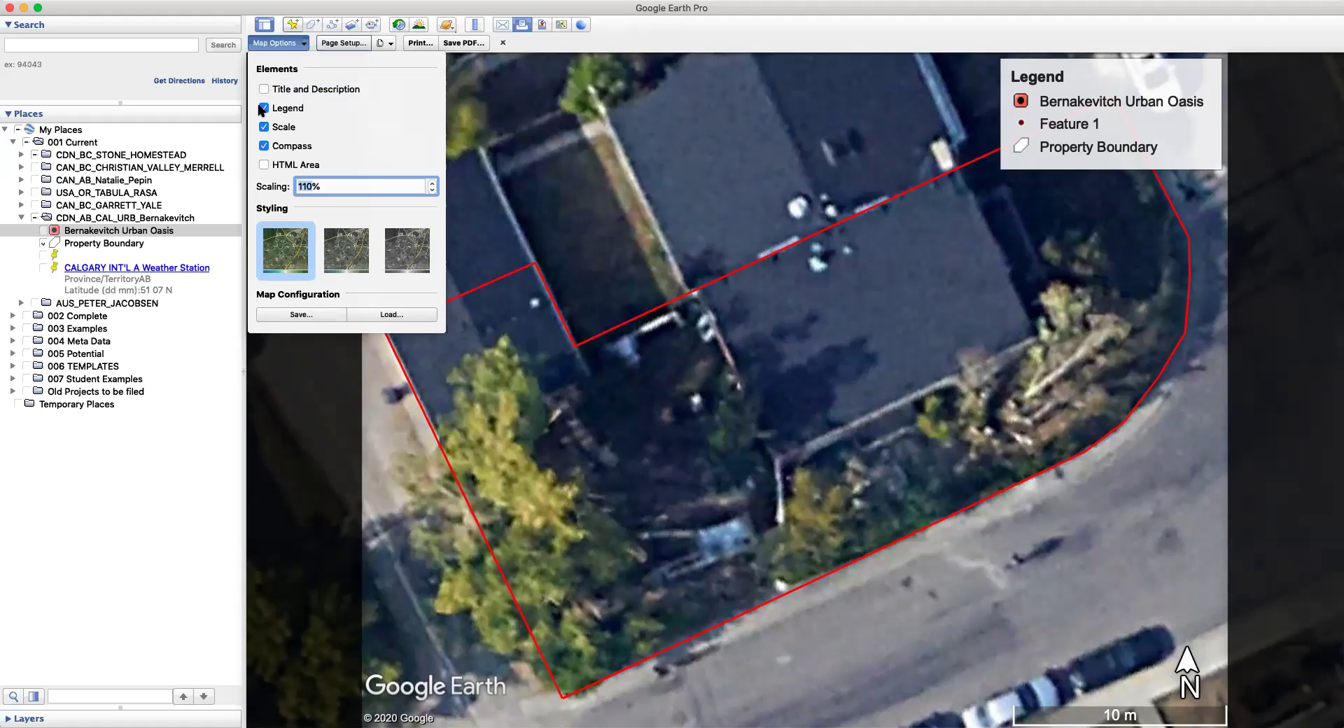
left_click(264, 107)
left_click(264, 108)
left_click(264, 108)
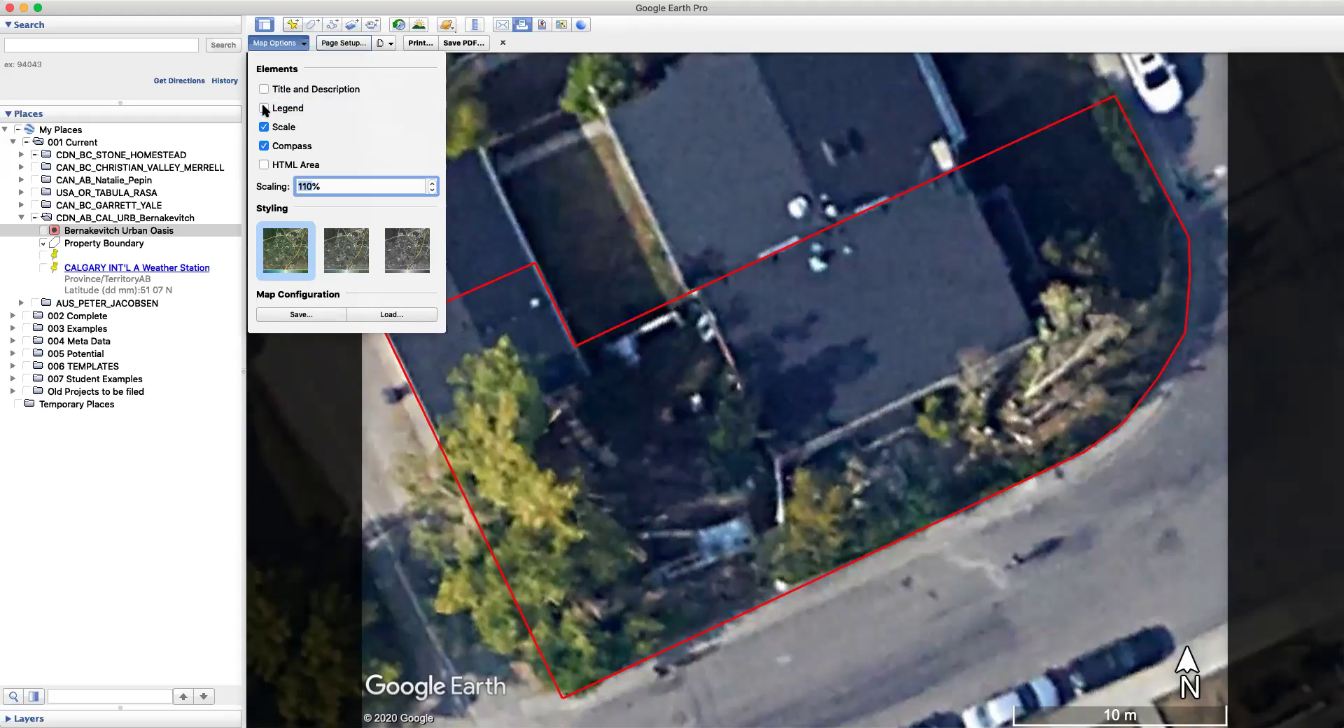
left_click(264, 126)
left_click(264, 145)
left_click(263, 146)
Set the map element scaling for logo, compass and scale bar to 130%.
left_click(432, 182)
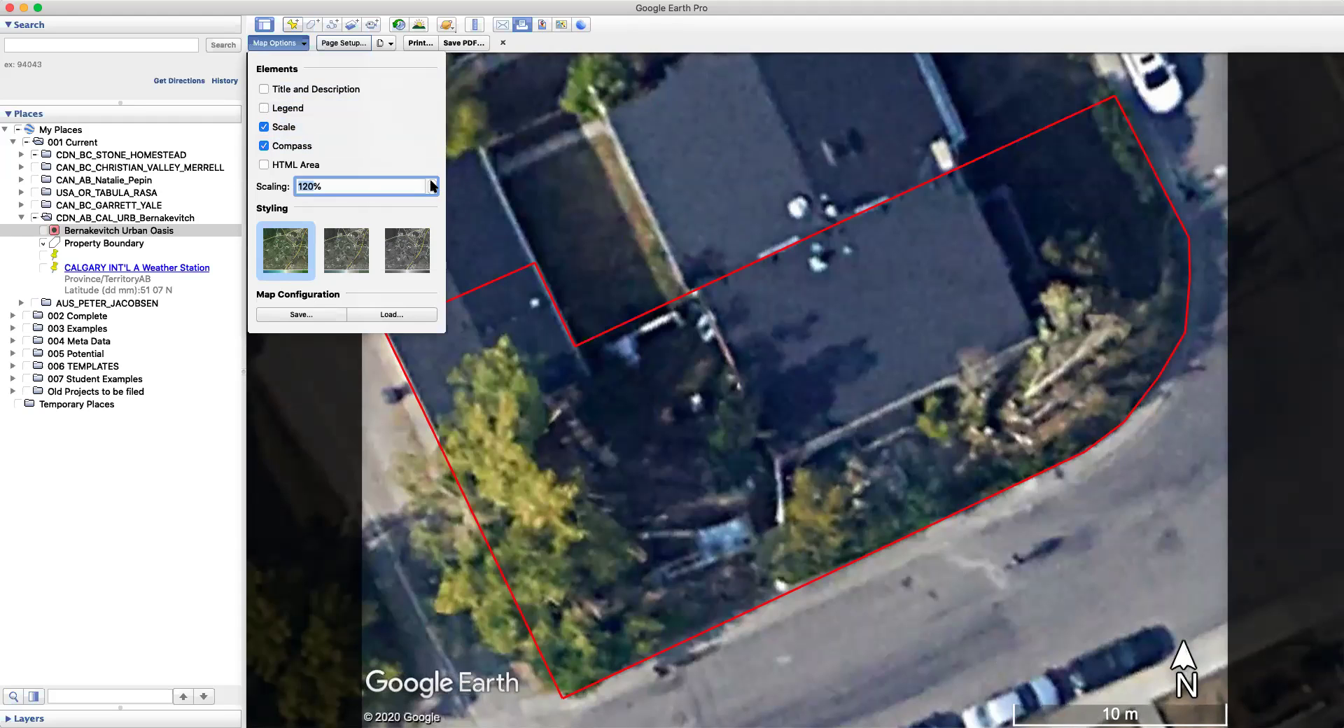
left_click(432, 182)
left_click(432, 182)
left_click(432, 182)
left_click(432, 182)
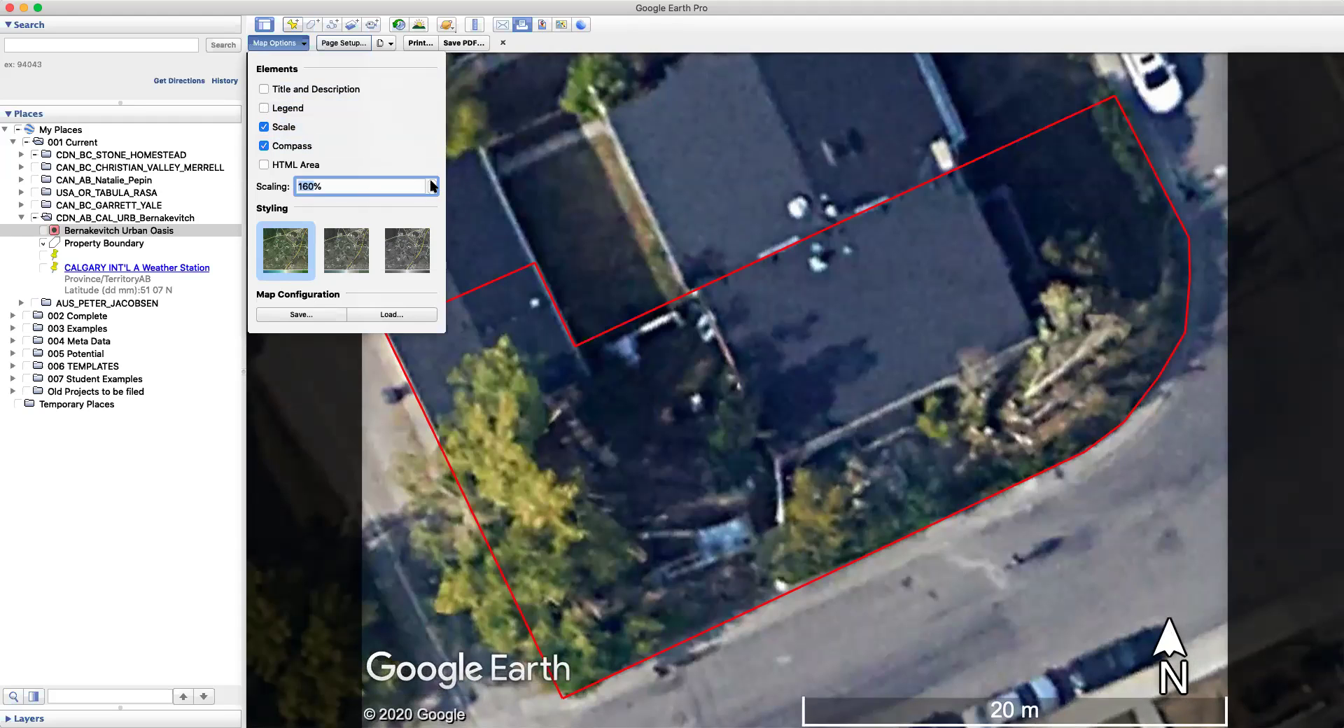
left_click(432, 182)
left_click(432, 182)
left_click(432, 182)
left_click(432, 182)
left_click(432, 182)
left_click(432, 182)
left_click(432, 182)
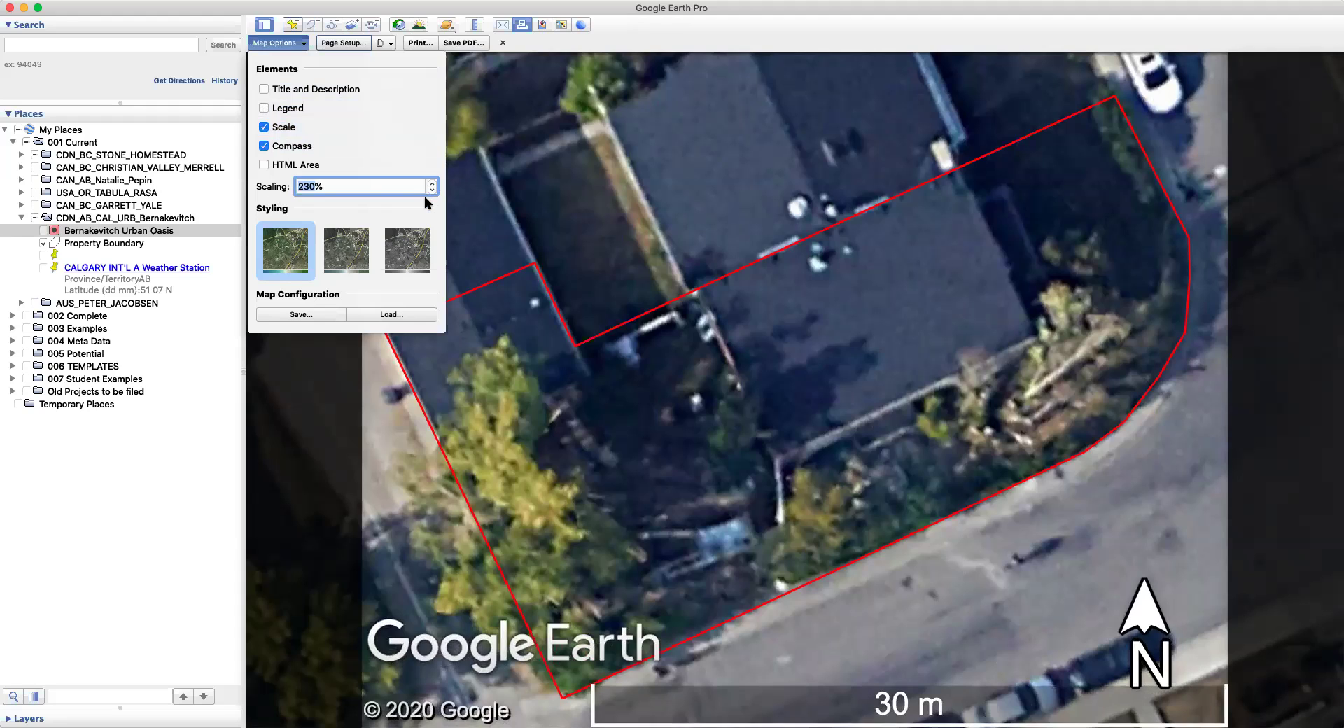
left_click(432, 189)
left_click(432, 190)
left_click(432, 189)
left_click(431, 190)
left_click(431, 189)
left_click(432, 190)
left_click(432, 190)
left_click(432, 190)
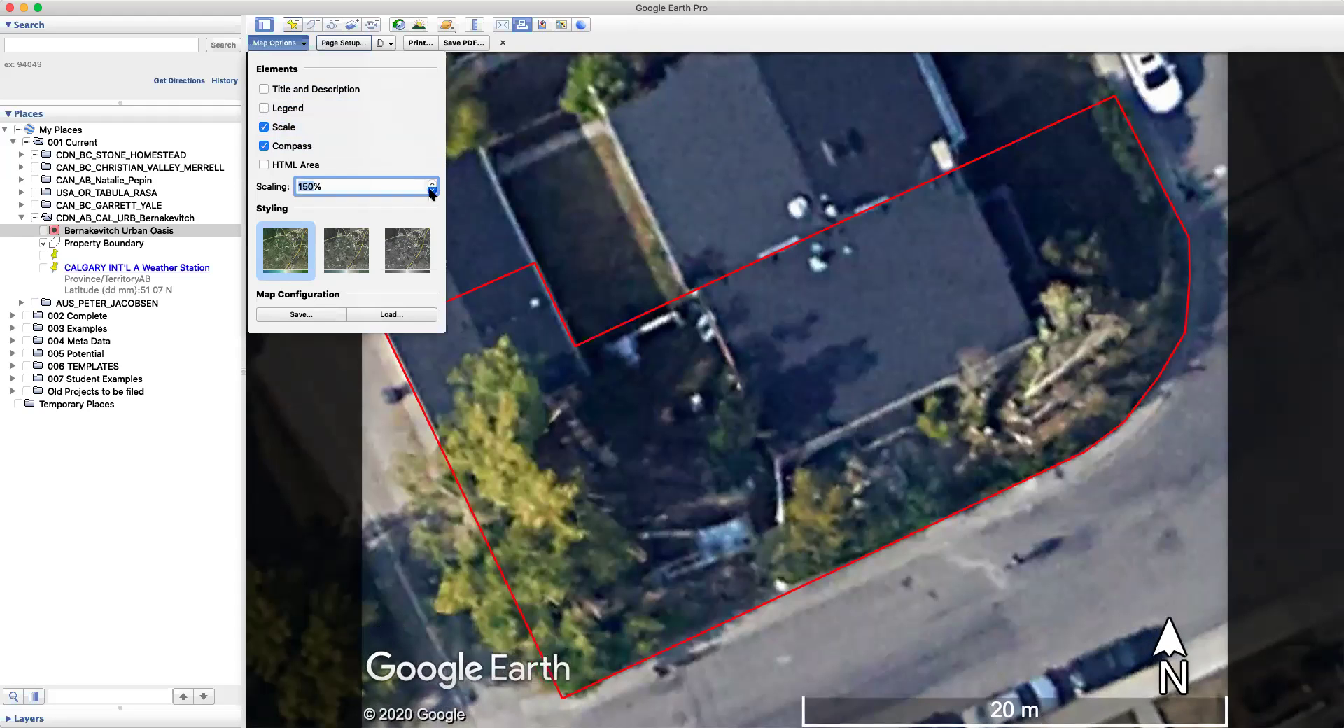
left_click(432, 190)
left_click(432, 190)
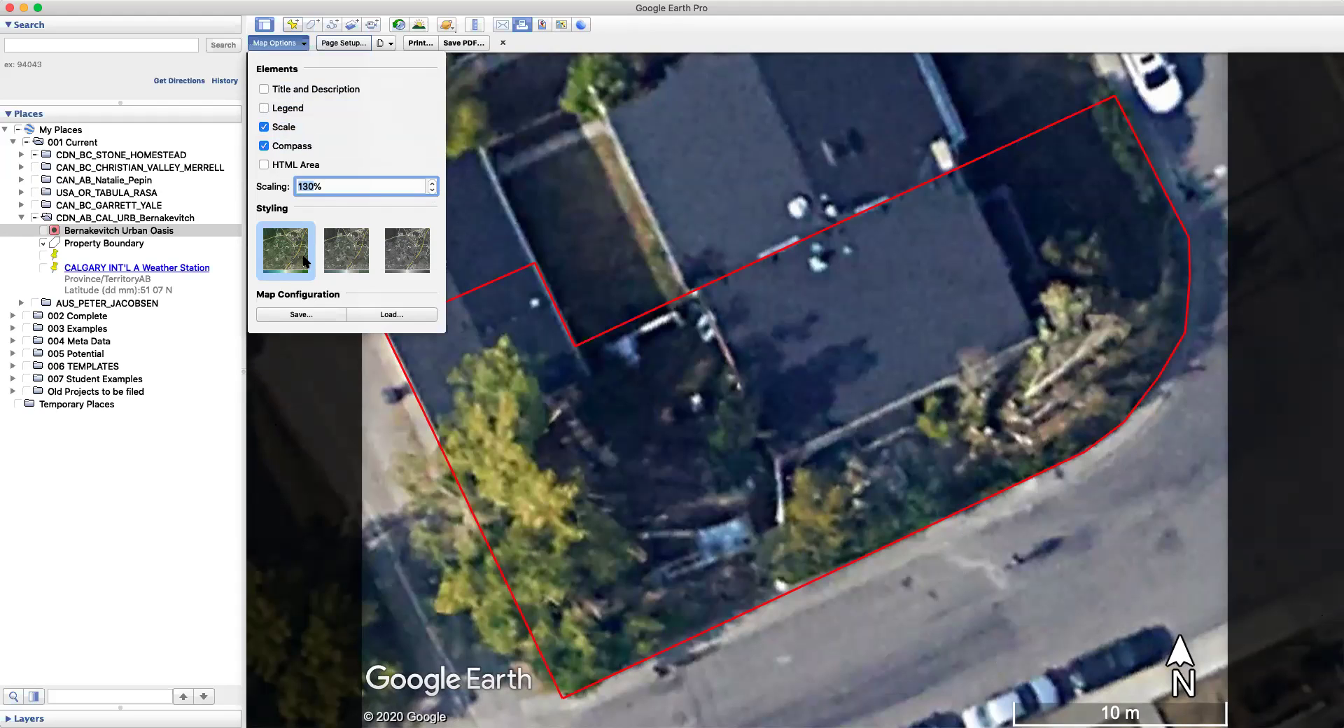
Compare grayscale and muted styles, keep full colour imagery, and save the map configuration.
left_click(404, 259)
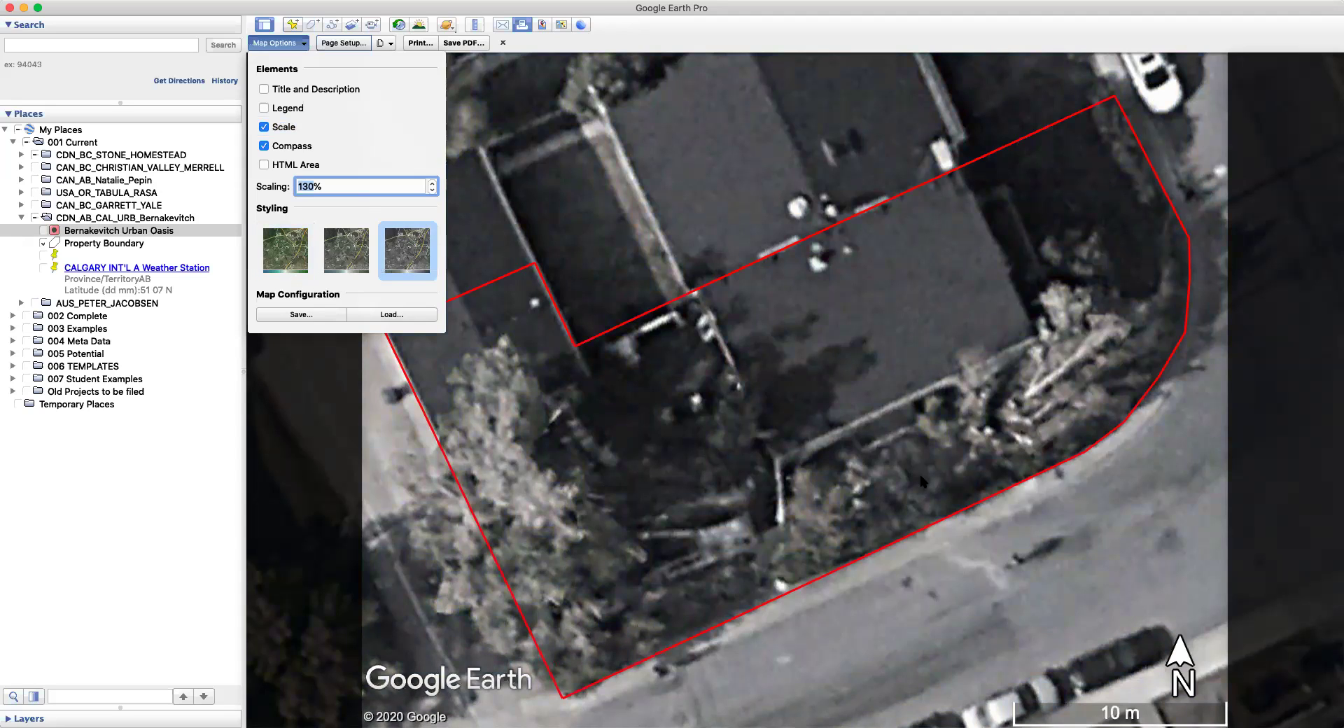
left_click(358, 257)
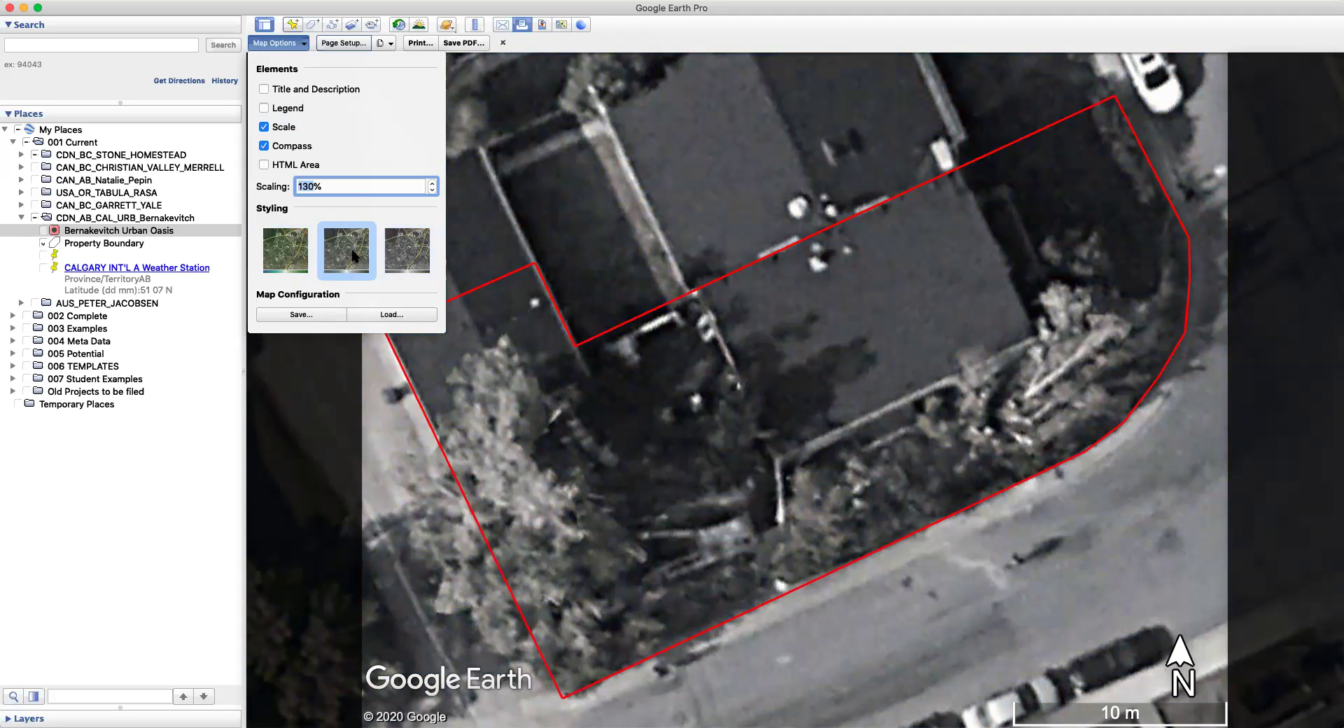
left_click(300, 257)
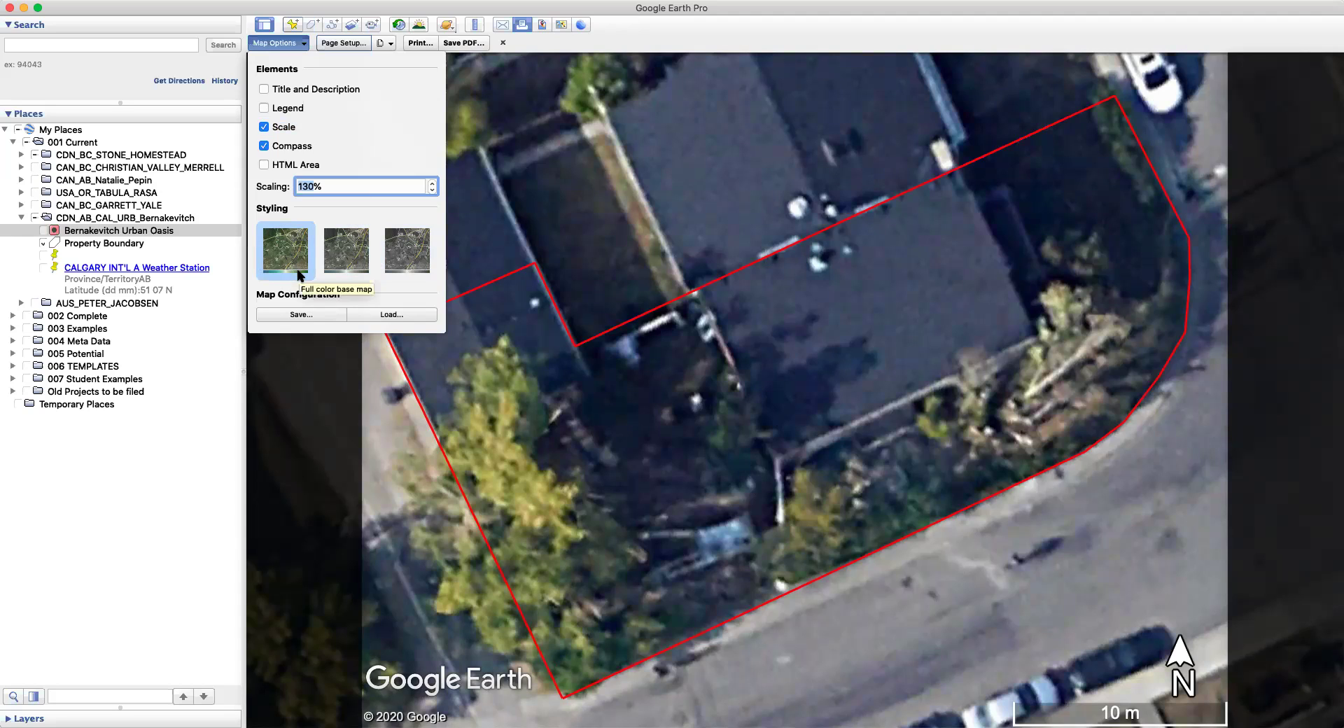
left_click(301, 314)
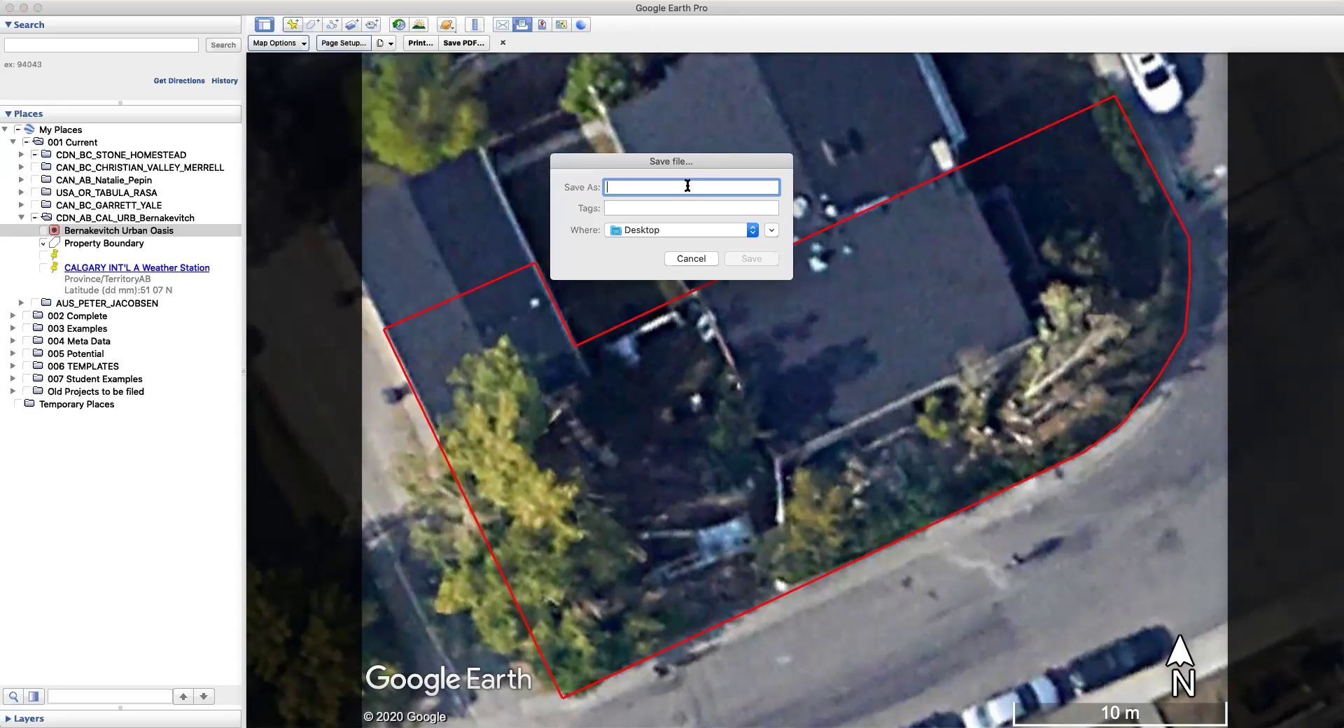
Save the configuration as 'Bernak Oasis GEP Aerial Scale' on the Desktop, then start a screen capture.
type("Bernak Oas")
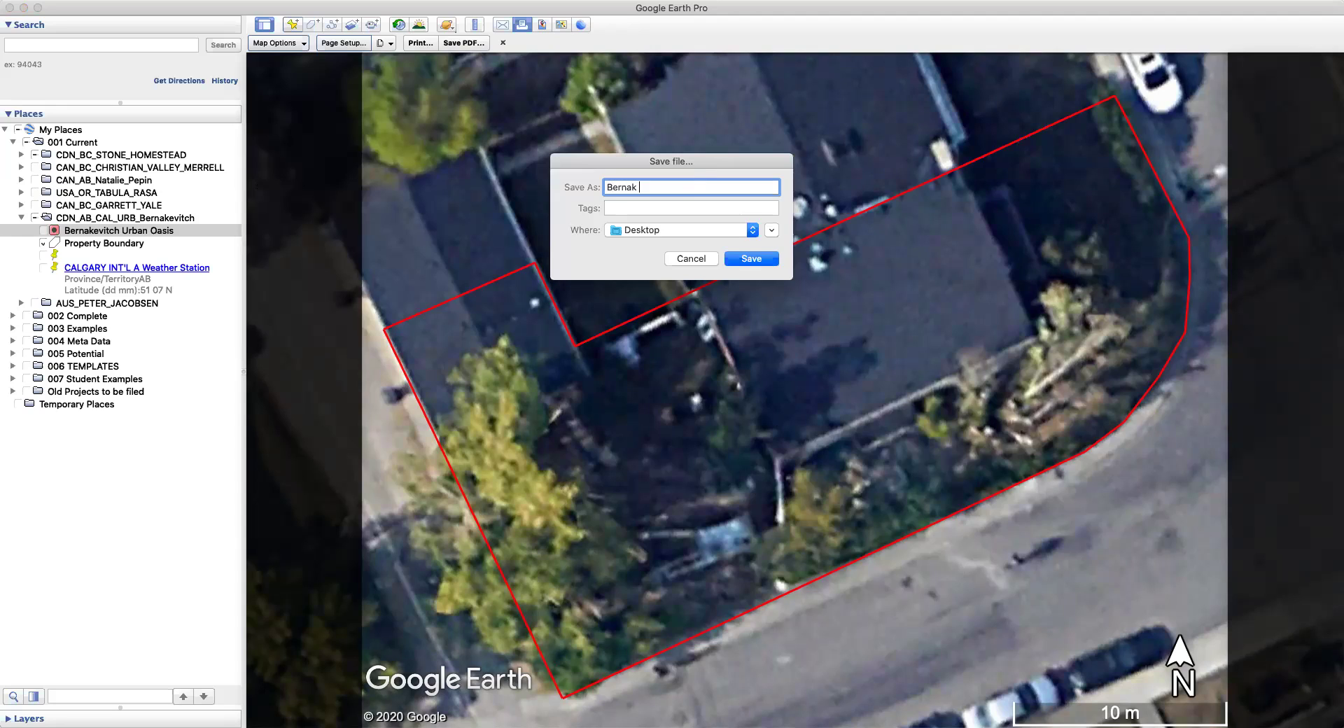
type("is GEP Aerial Scale")
key("Return")
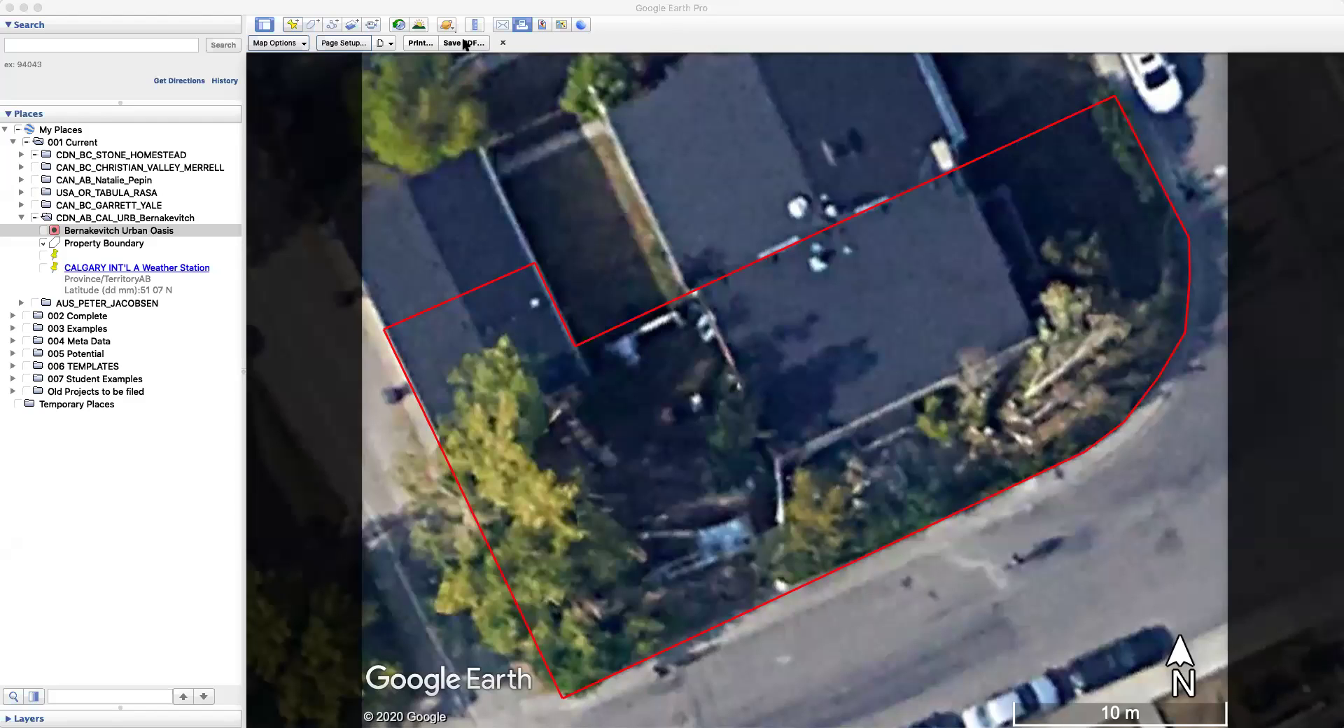
key("super+shift+4")
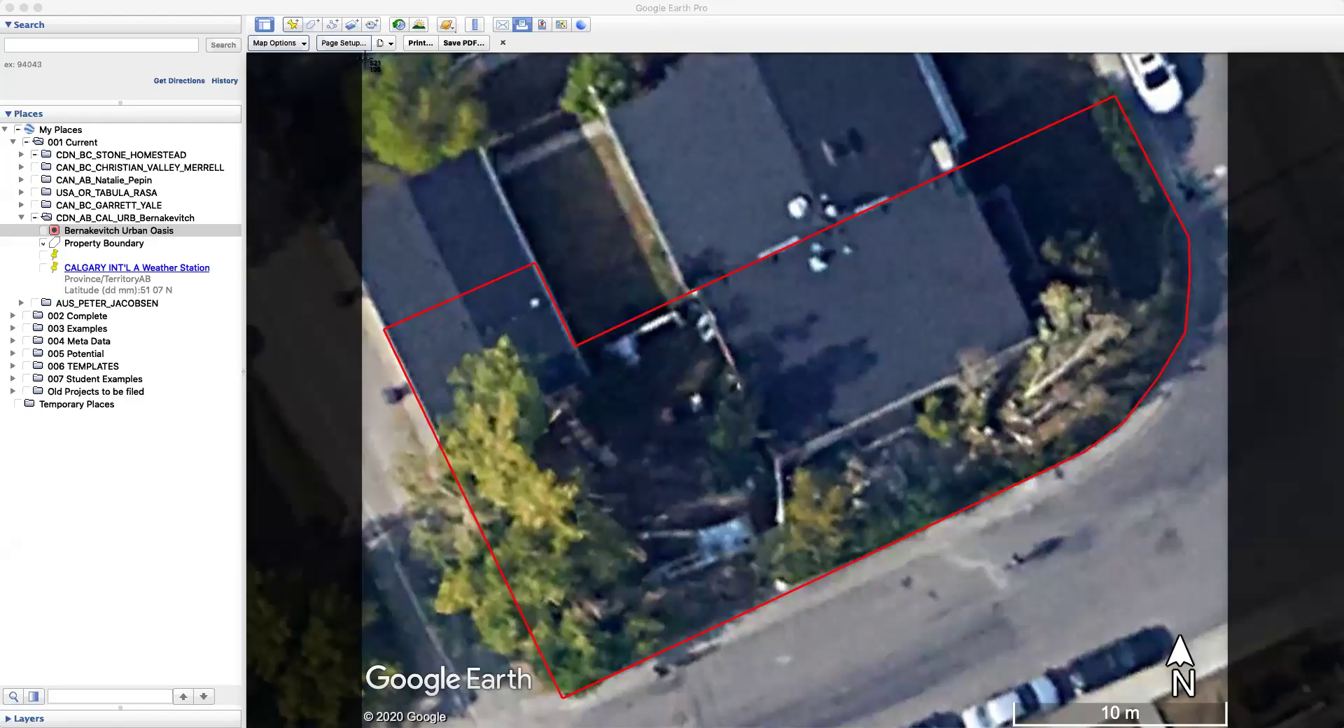